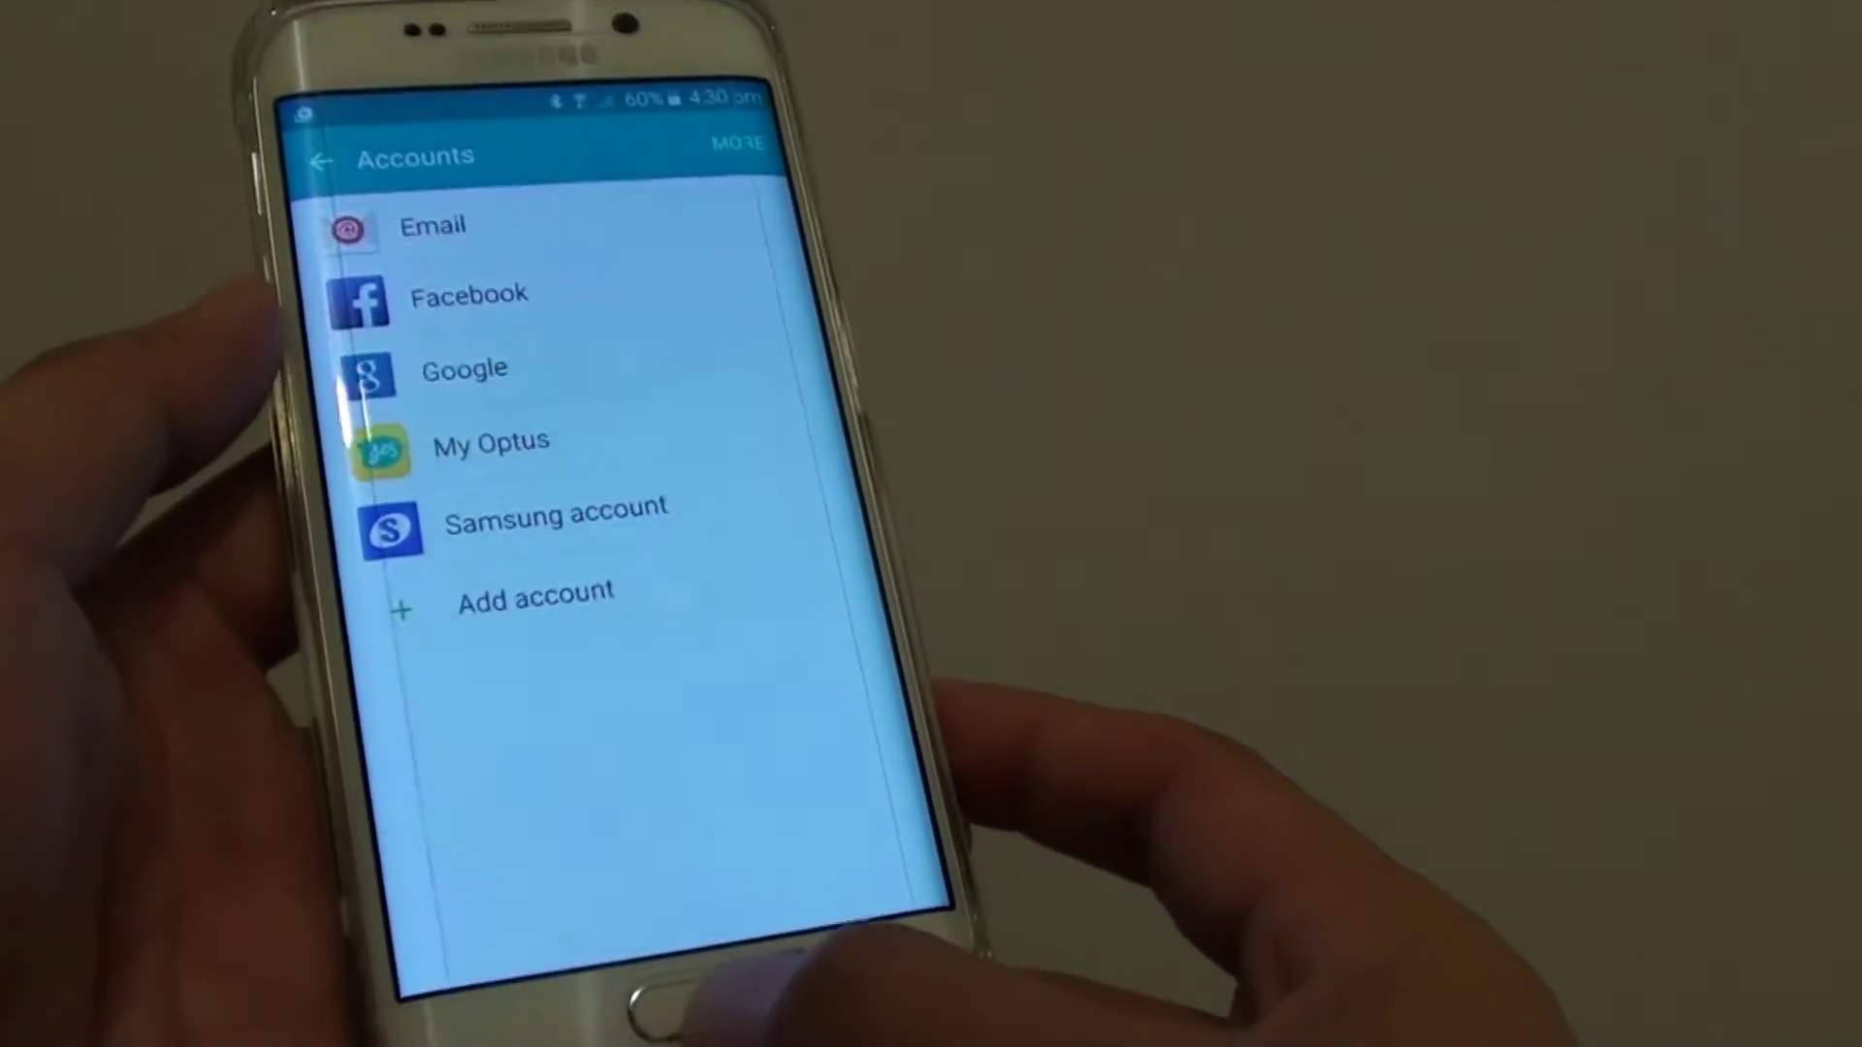
- From the home screen, reach Settings > Accounts and start adding a new account
key("Home")
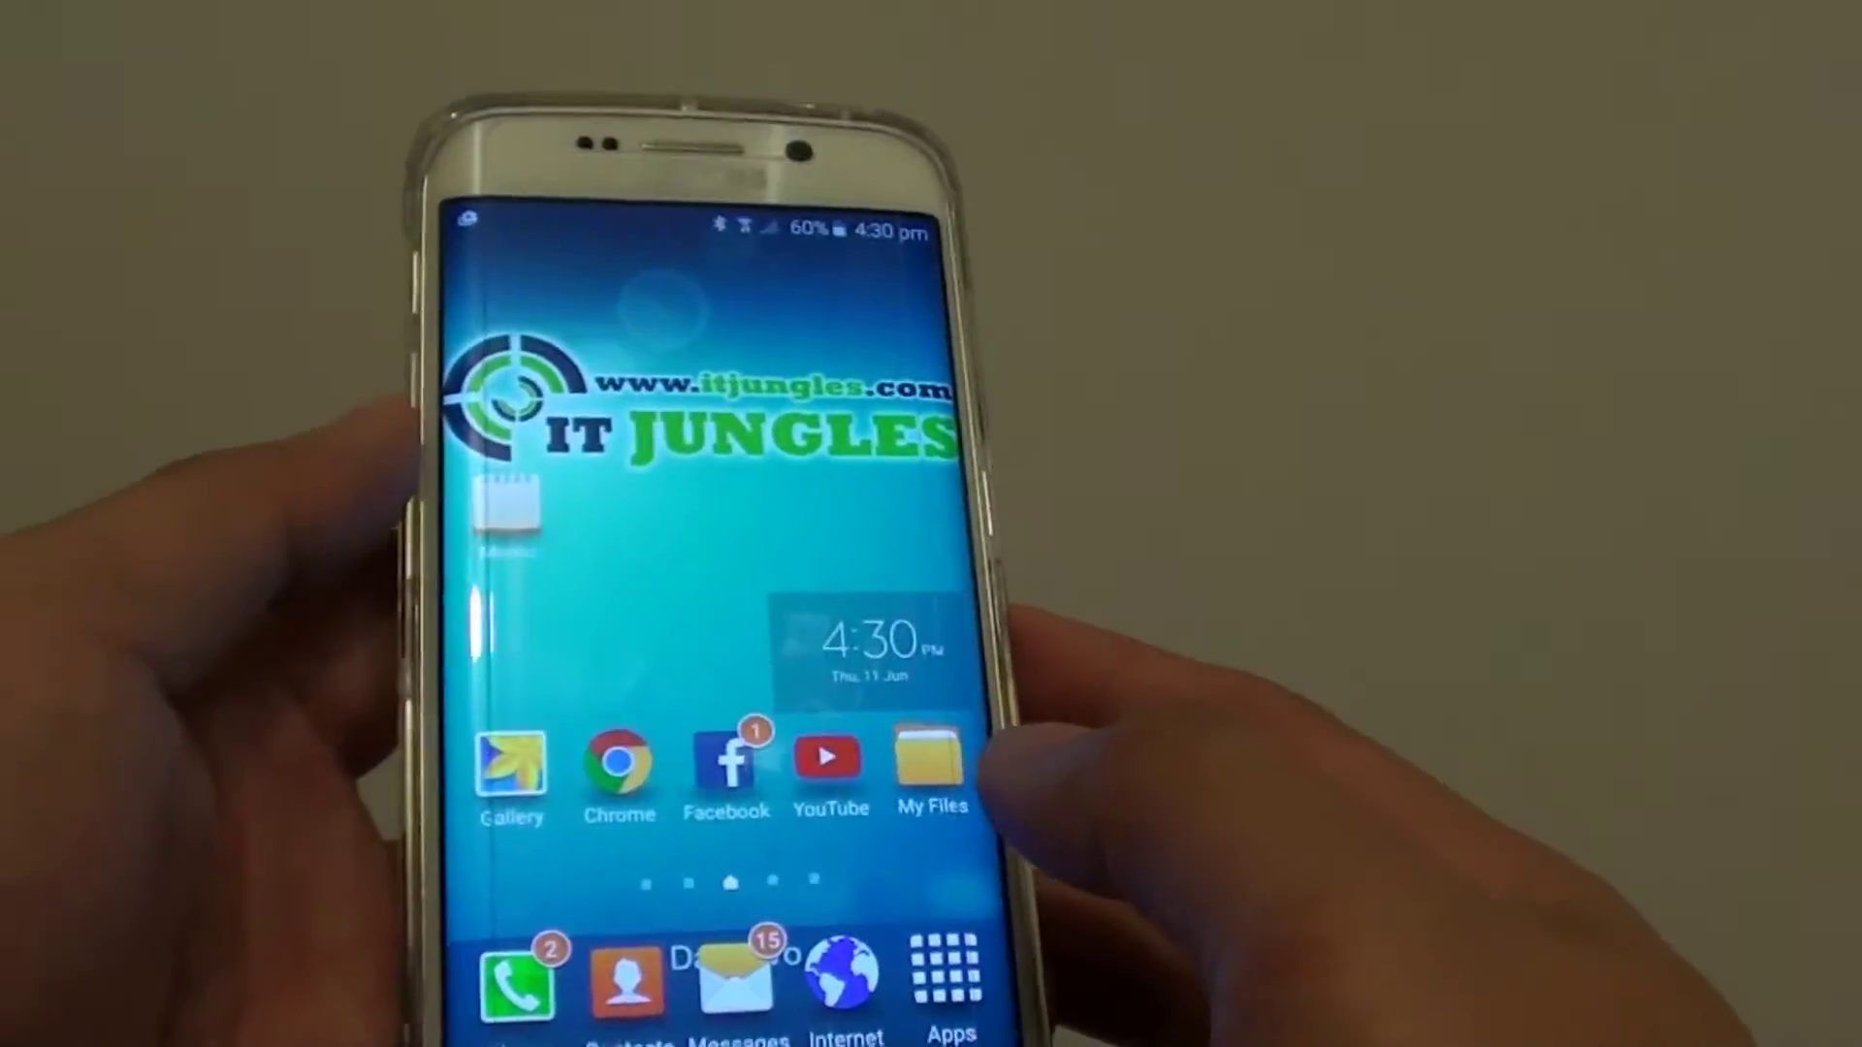
left_click(895, 989)
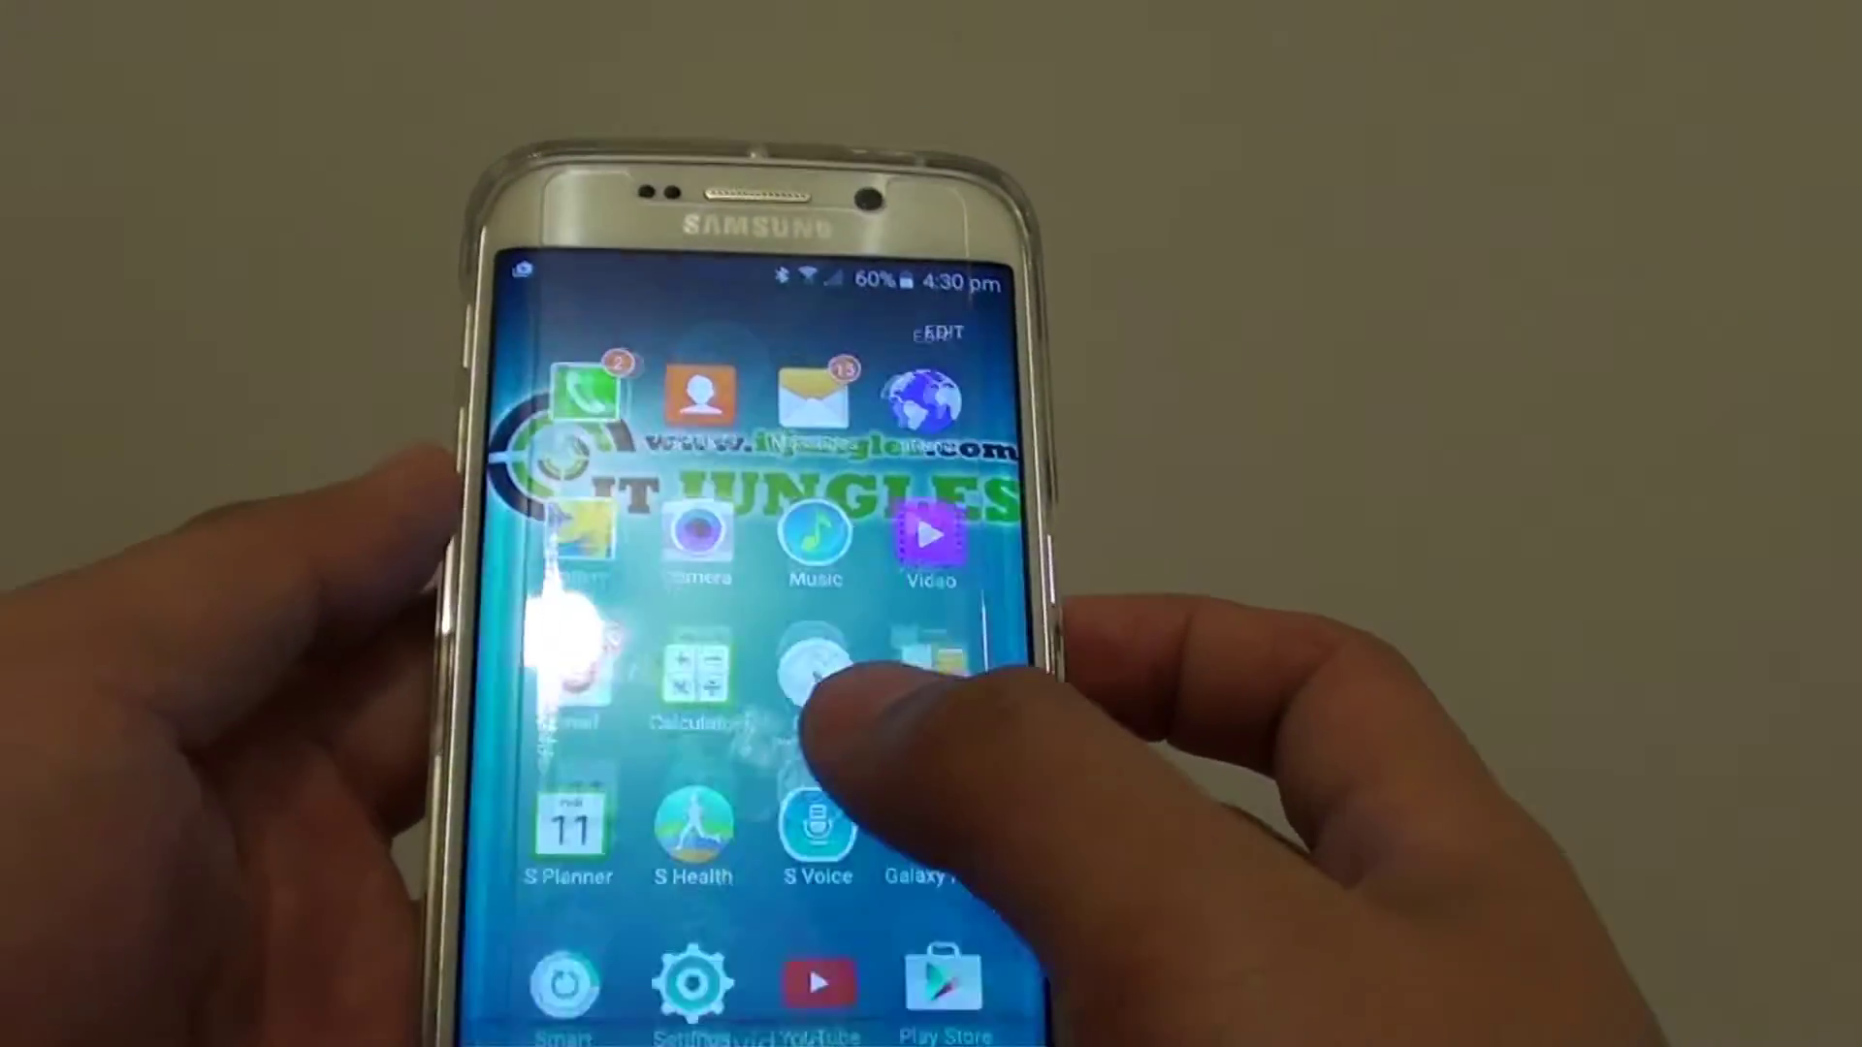
left_click(693, 984)
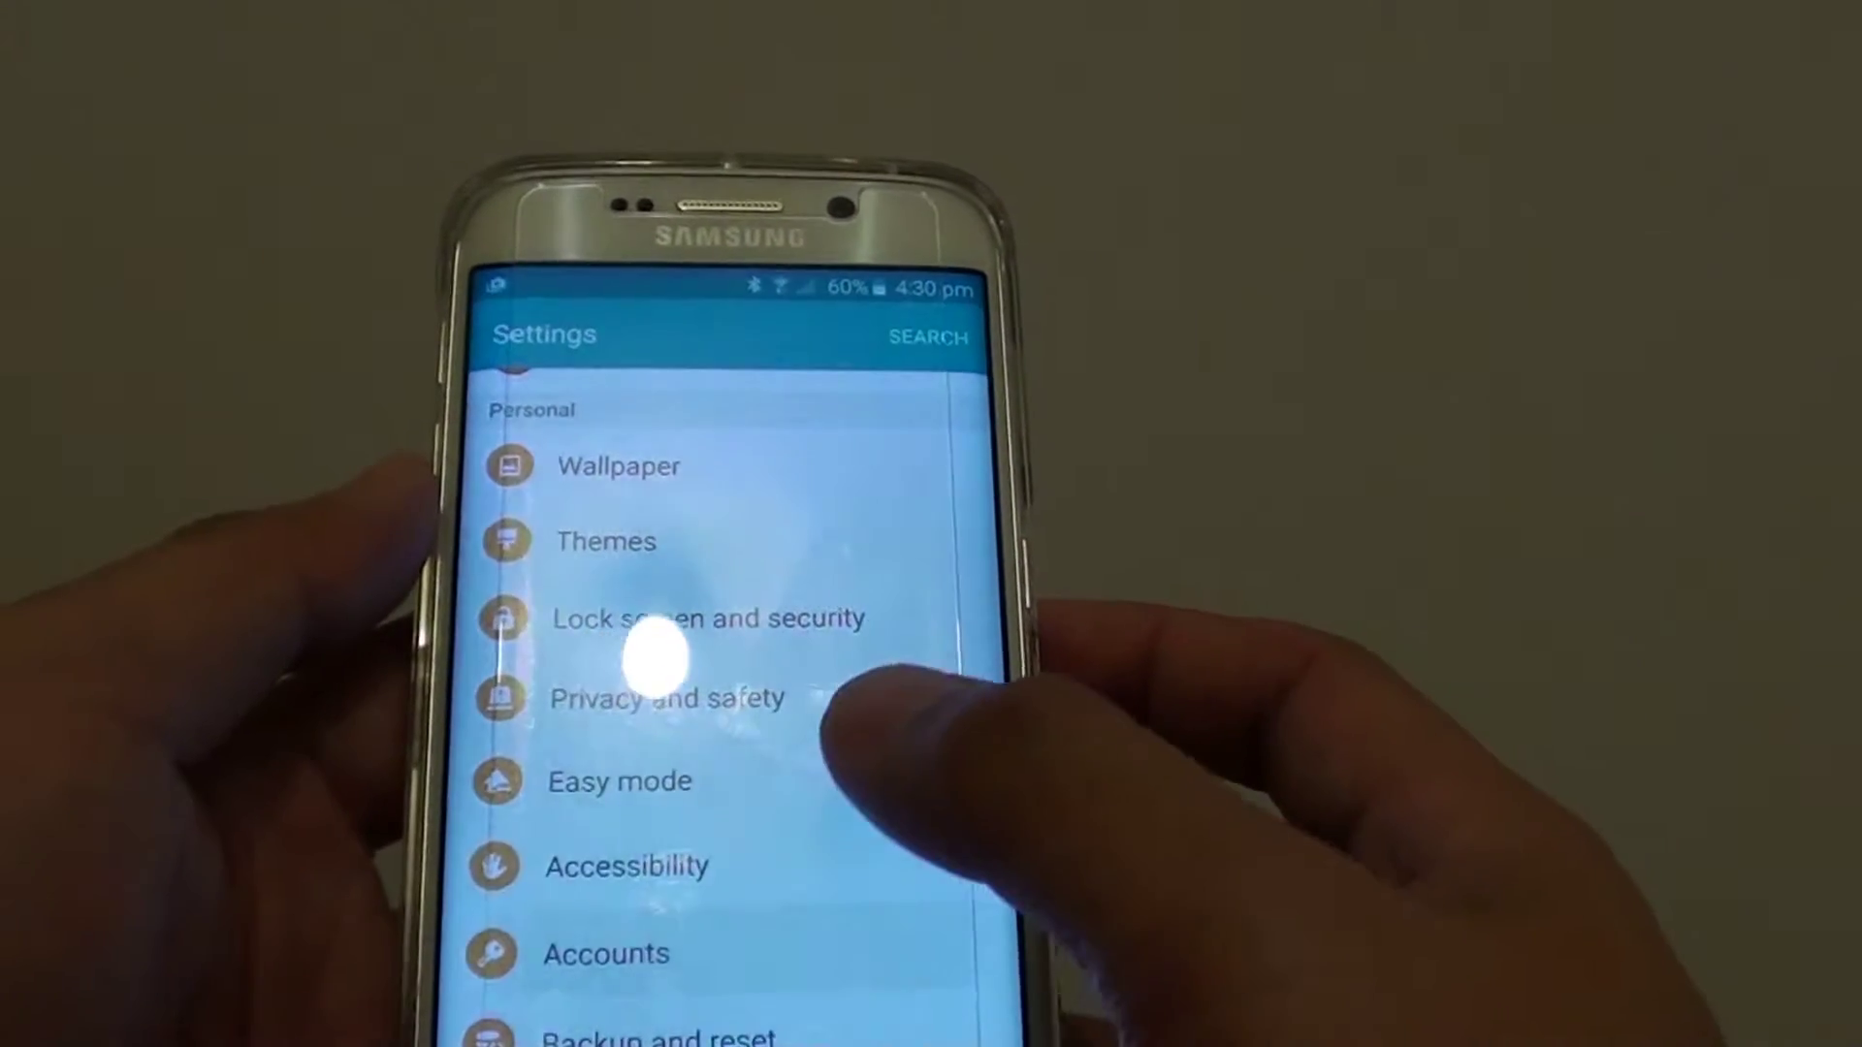
left_click(785, 953)
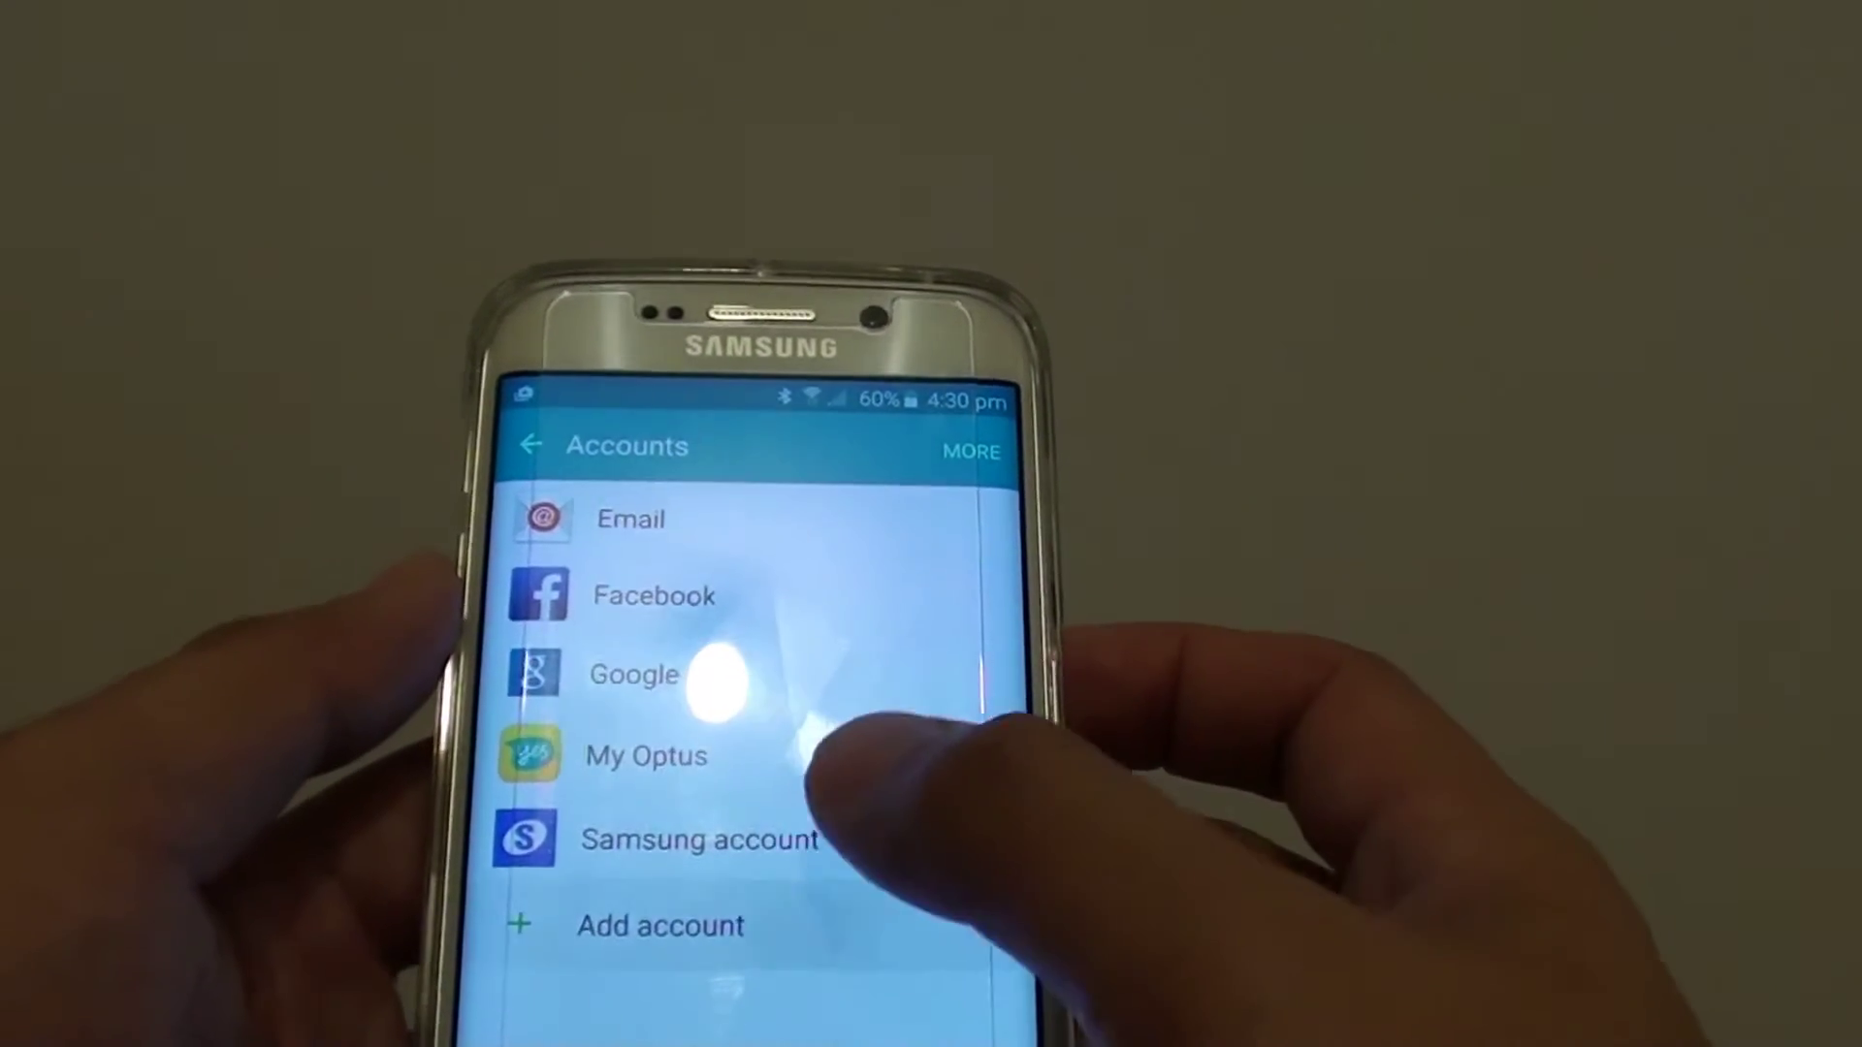
left_click(661, 926)
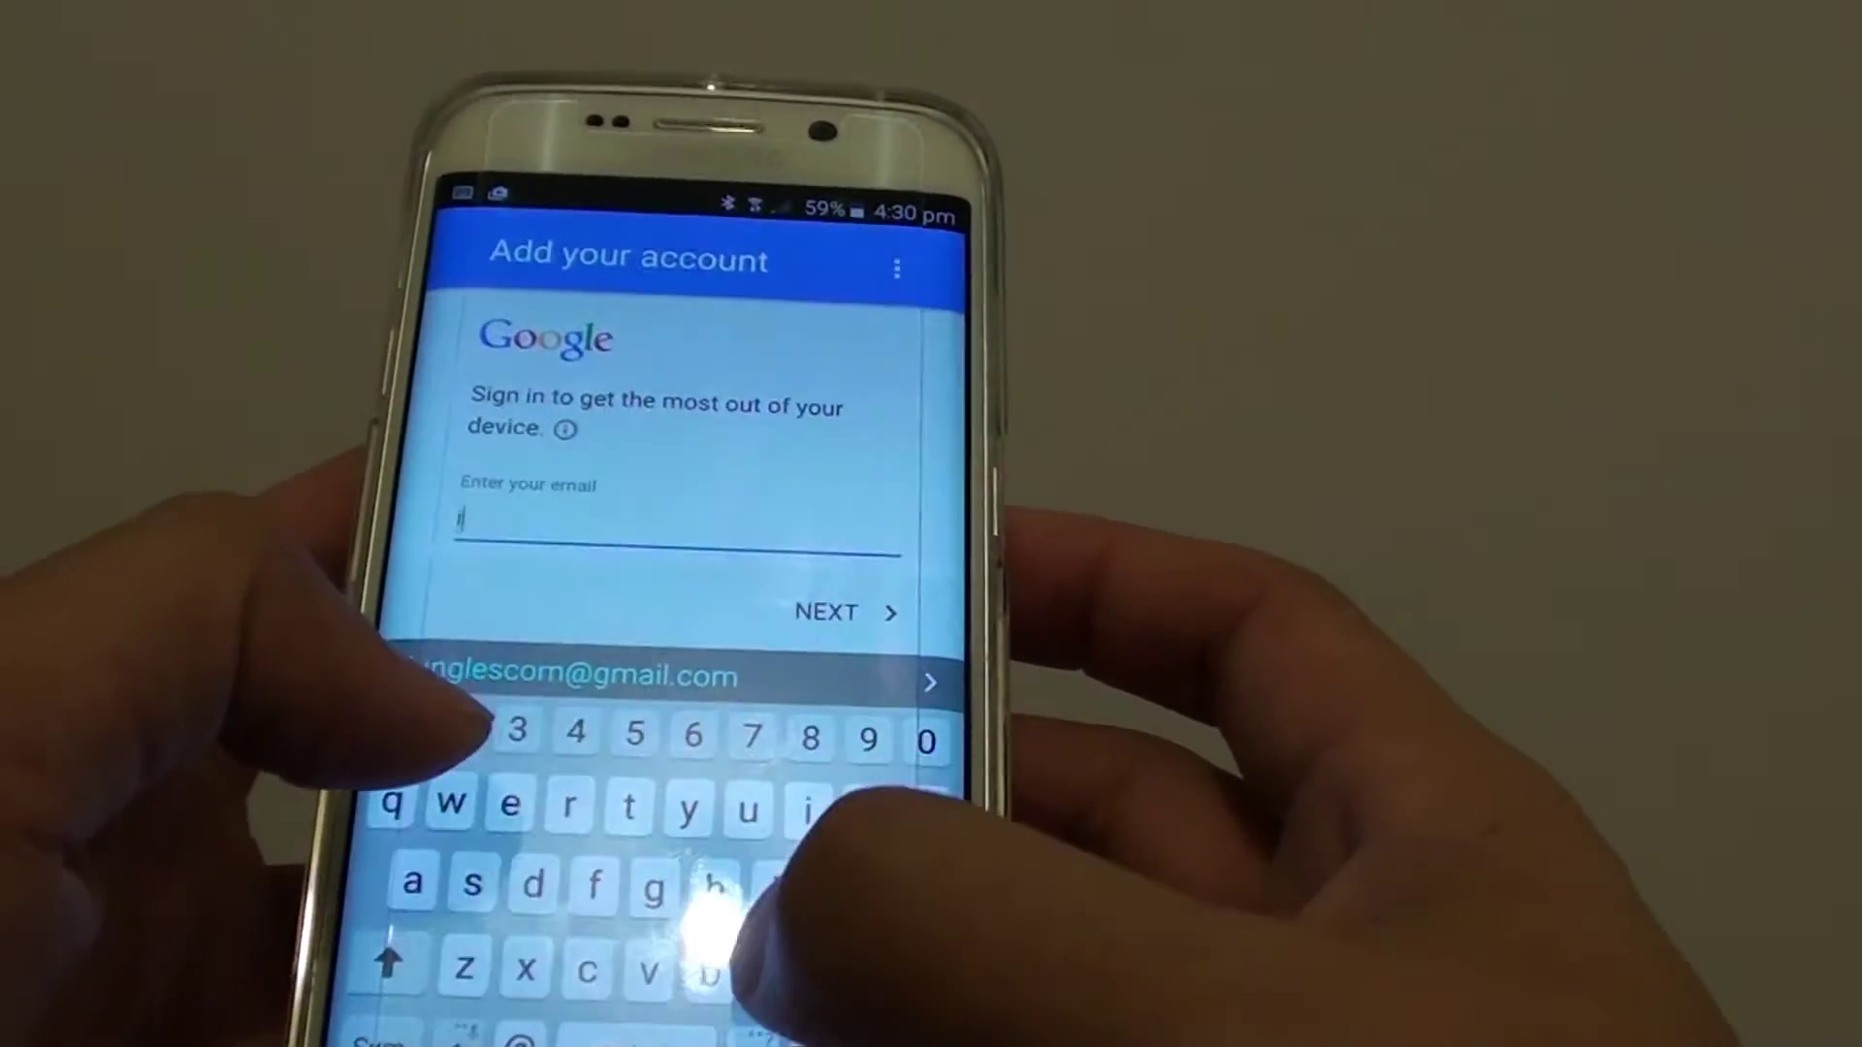
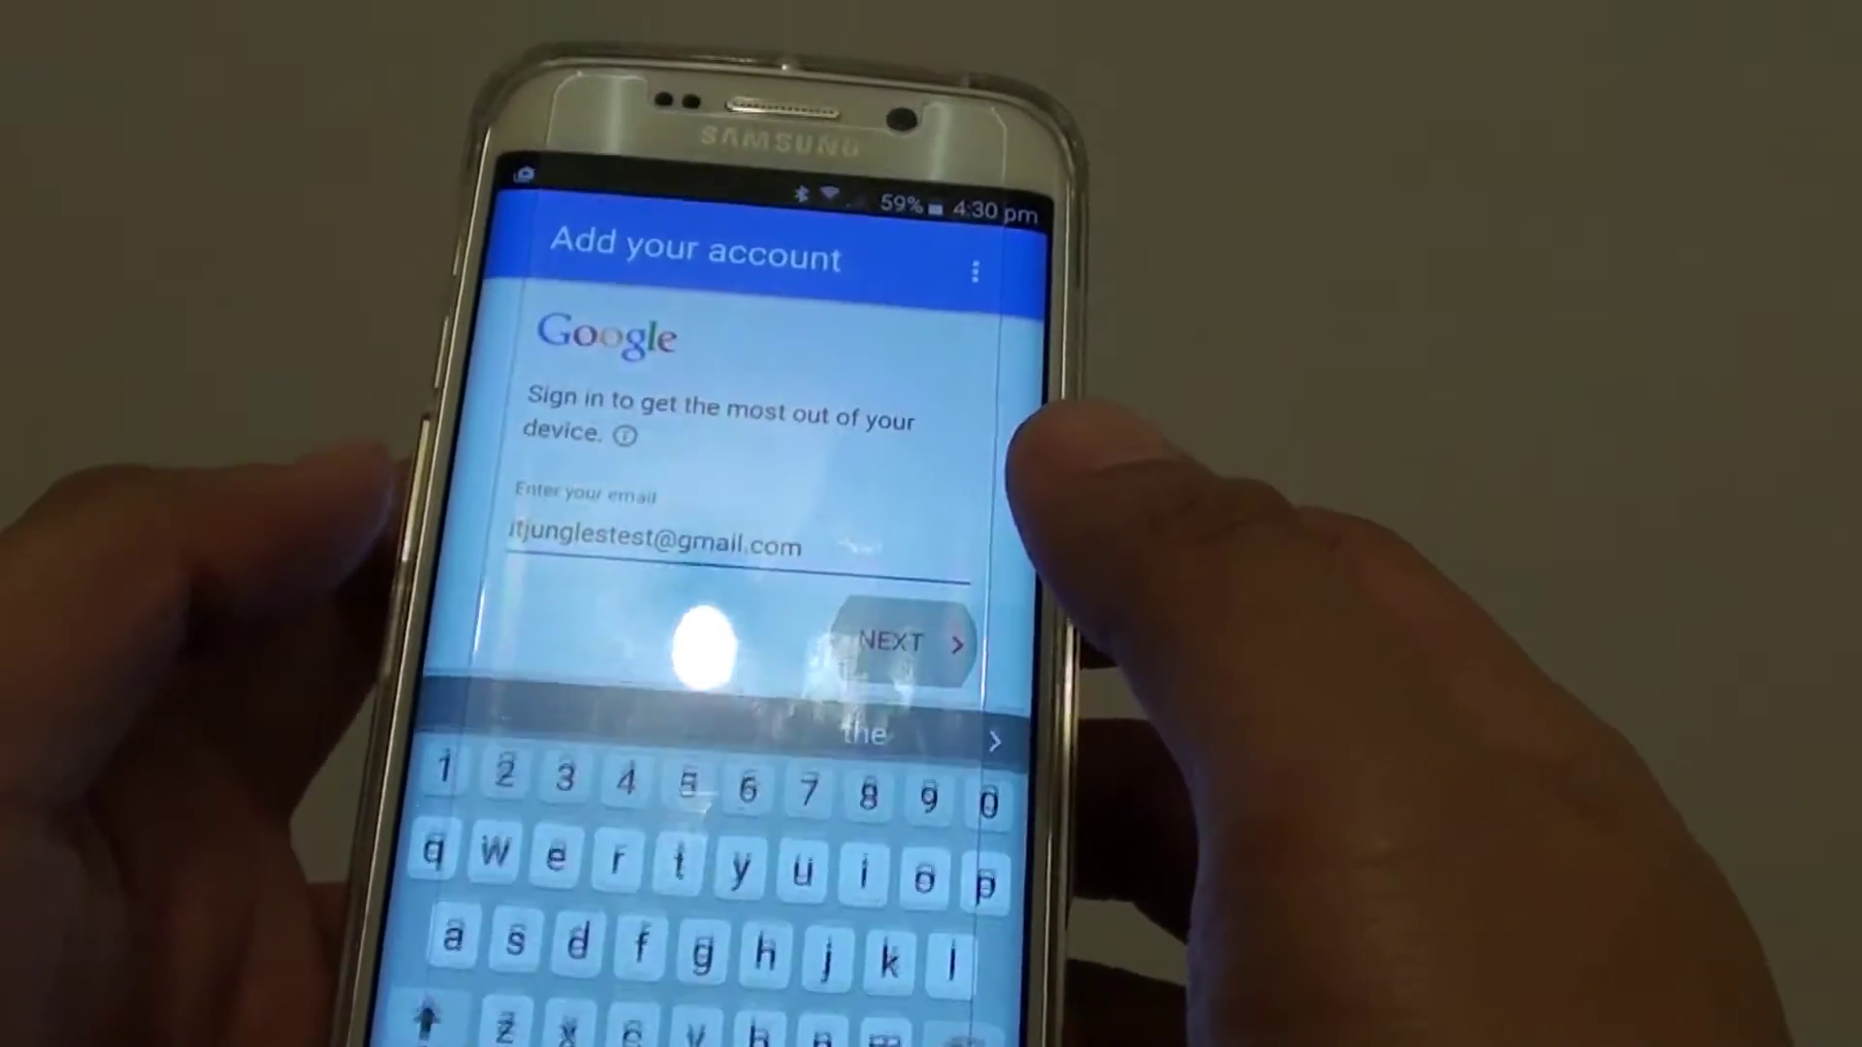
- Submit the entered Gmail address to continue the Google sign-in
left_click(946, 619)
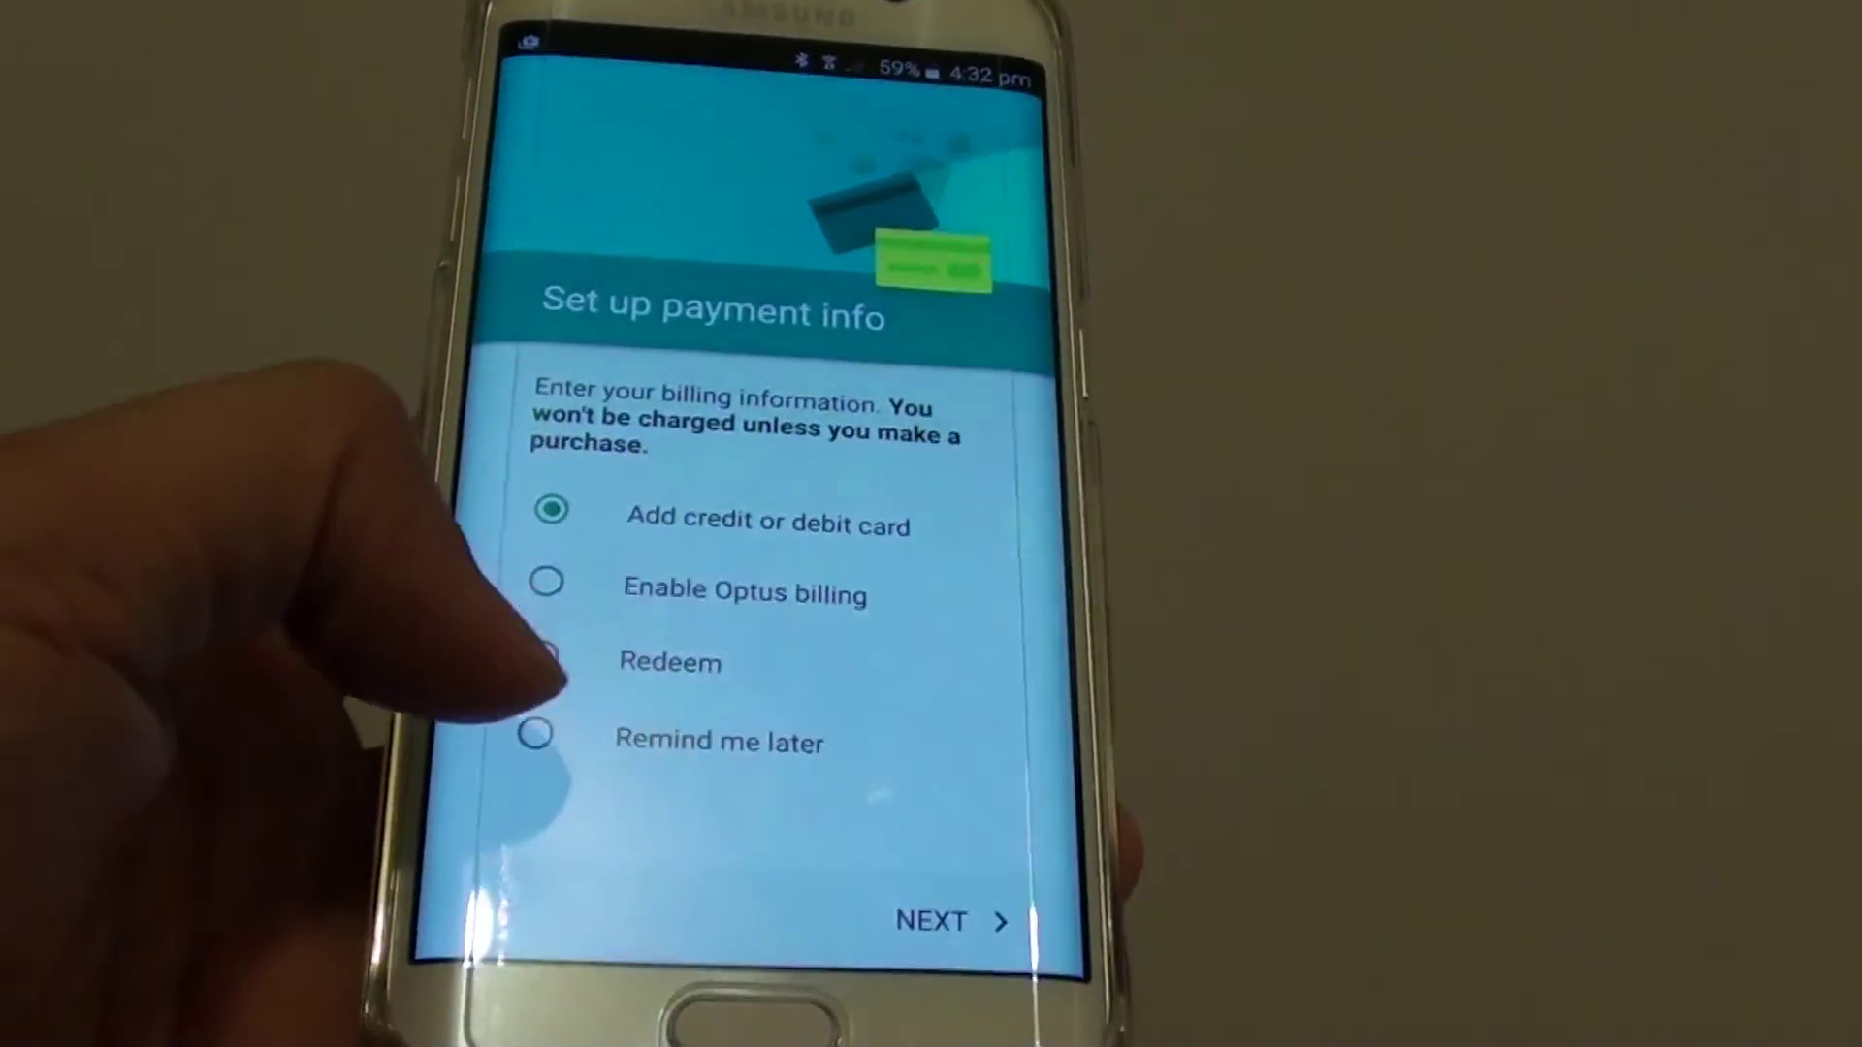
- Defer payment setup with Remind me later and return to the home screen
left_click(562, 778)
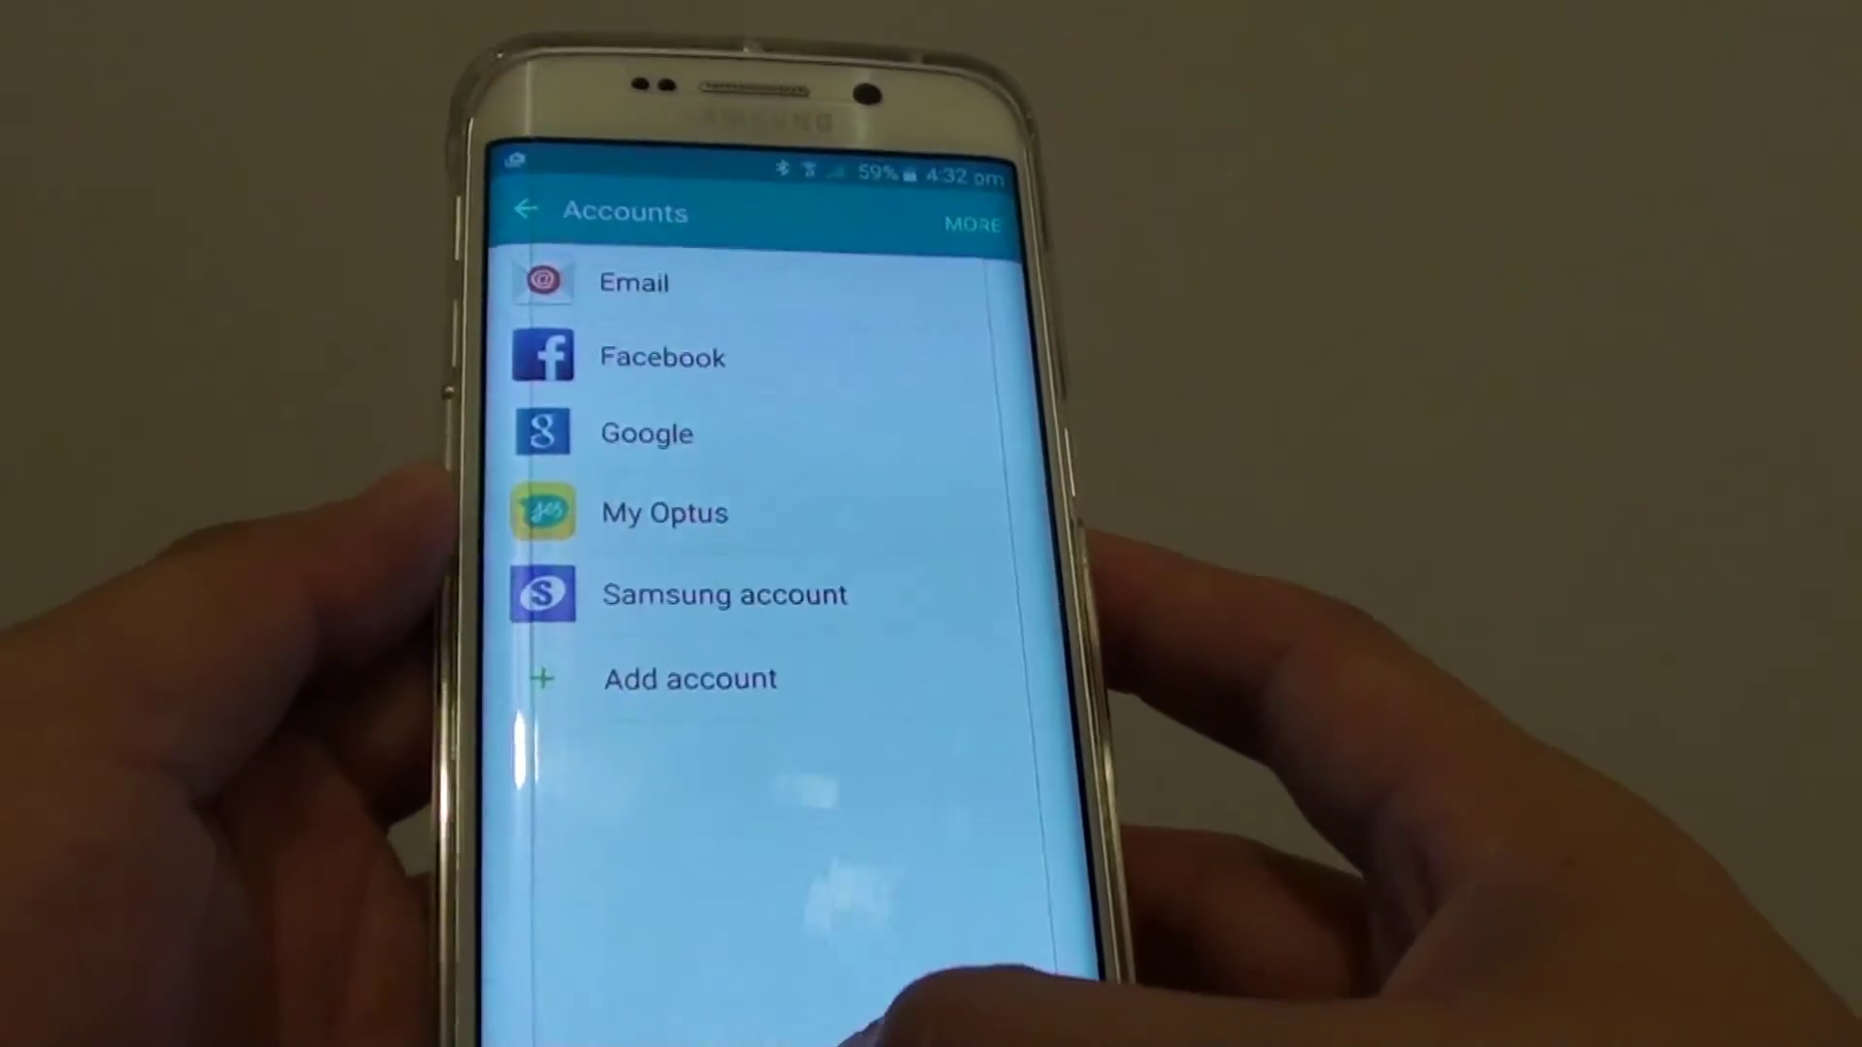
left_click(902, 1018)
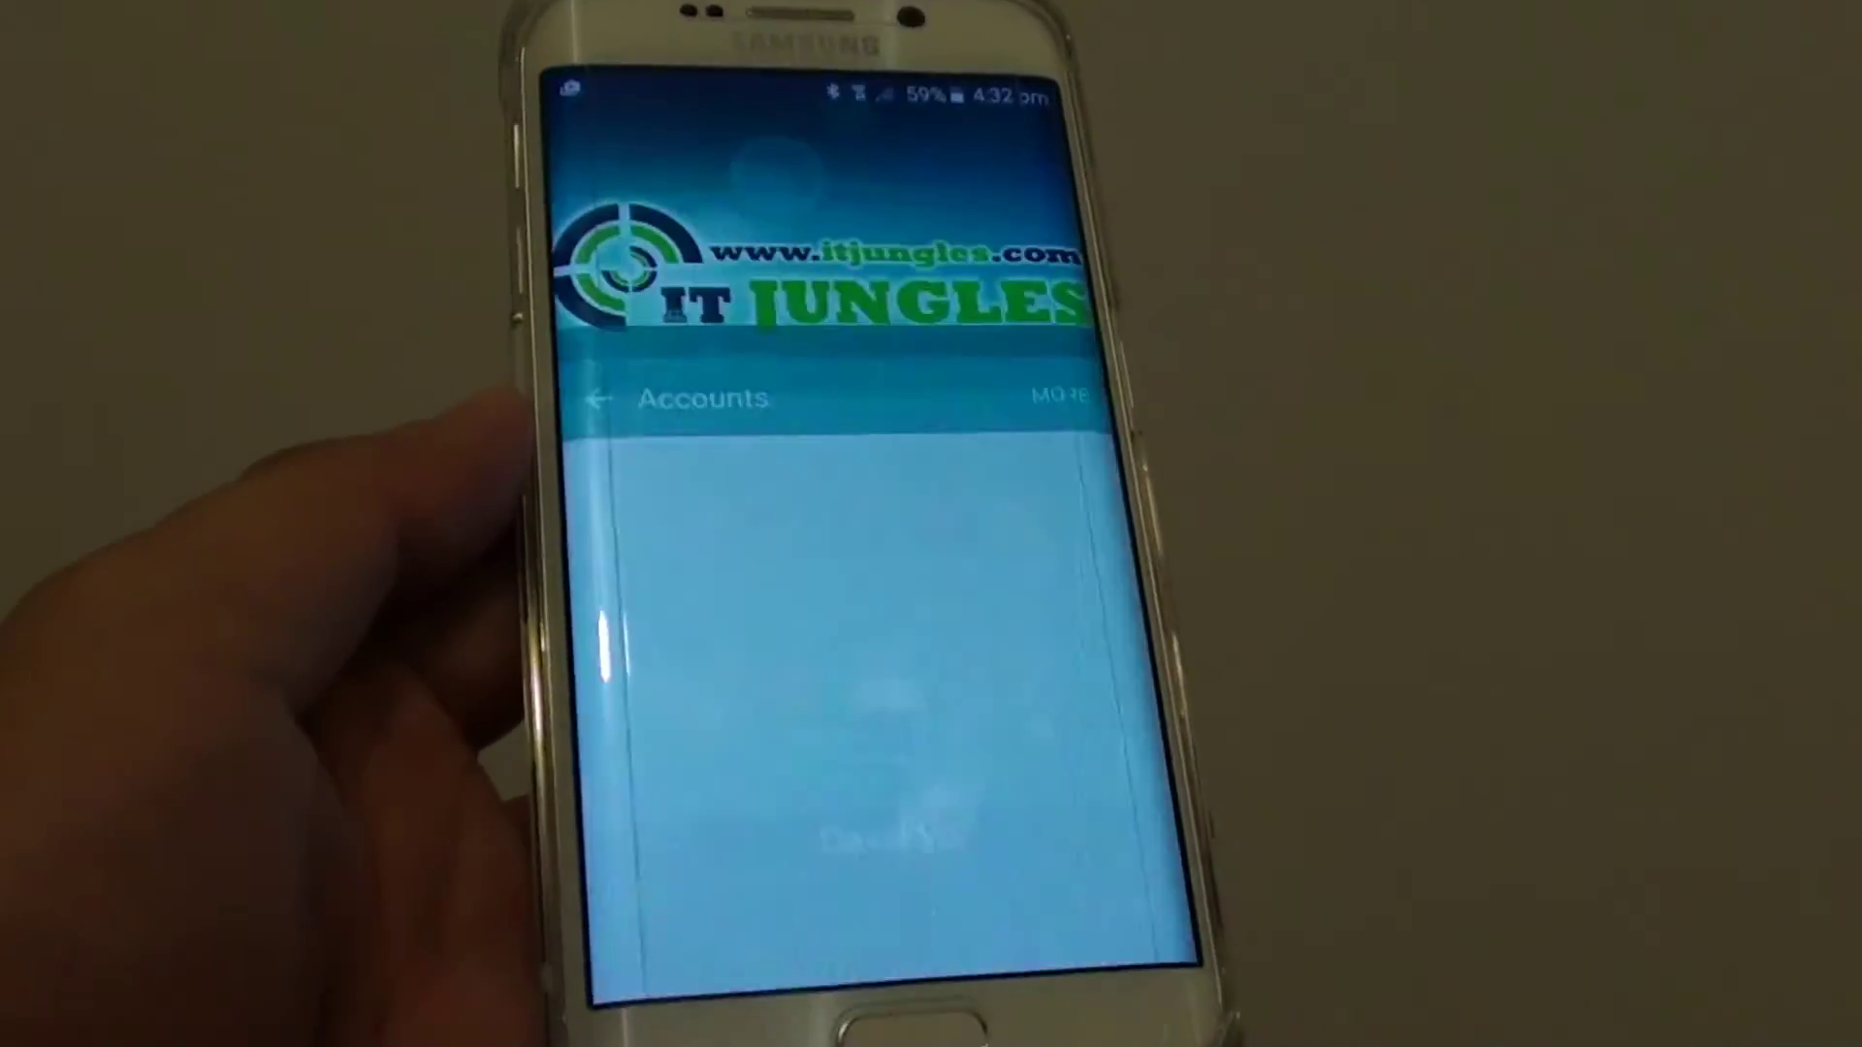